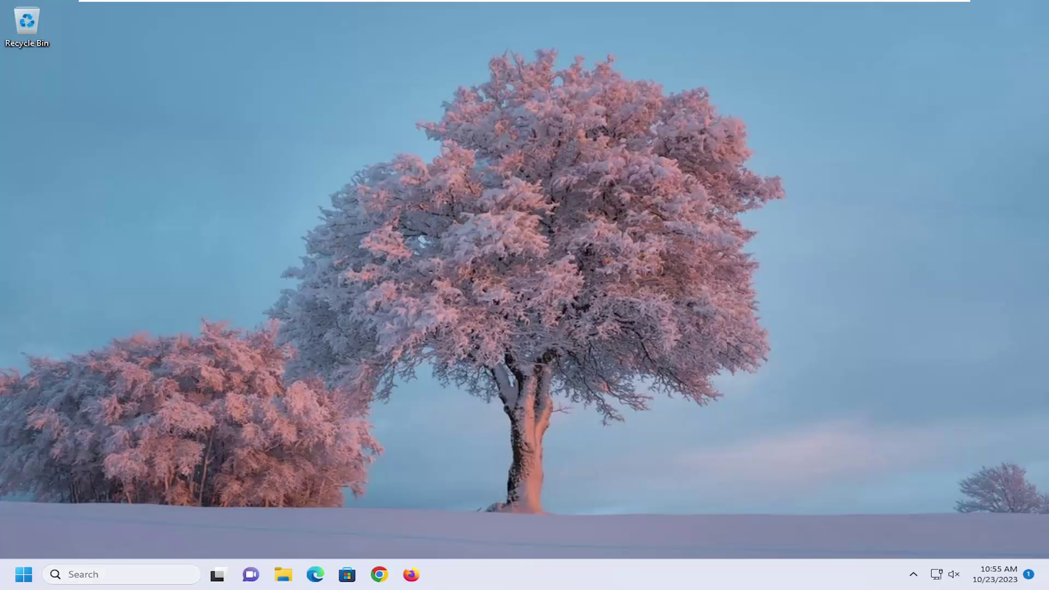
- Search 'troubleshoot settings' and open the Troubleshoot settings page
{"action": "left_click", "coordinate": [95, 575]}
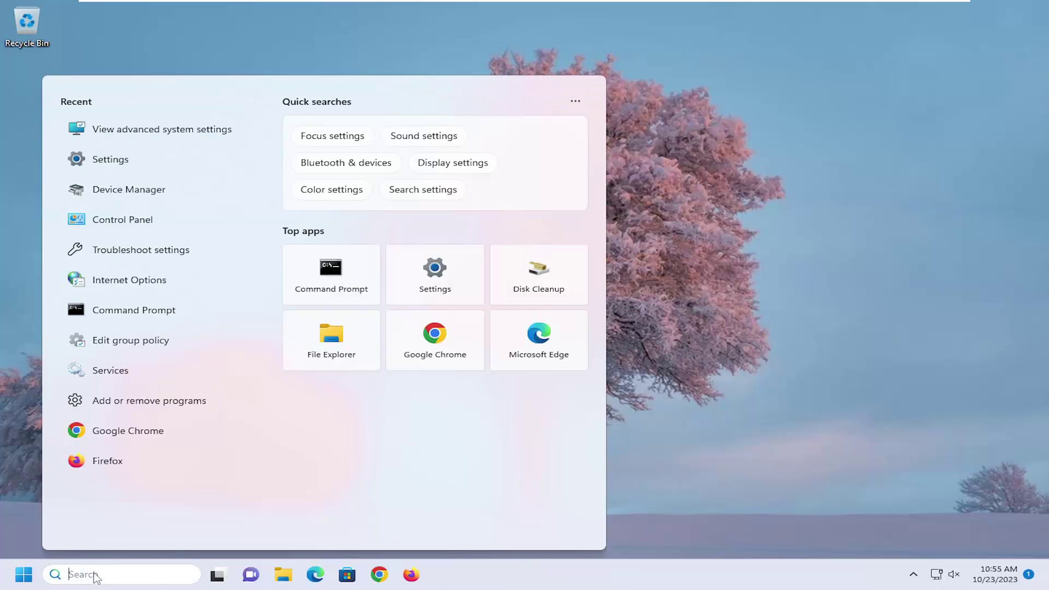
{"action": "type", "text": "troubleshoot settingsleshoot"}
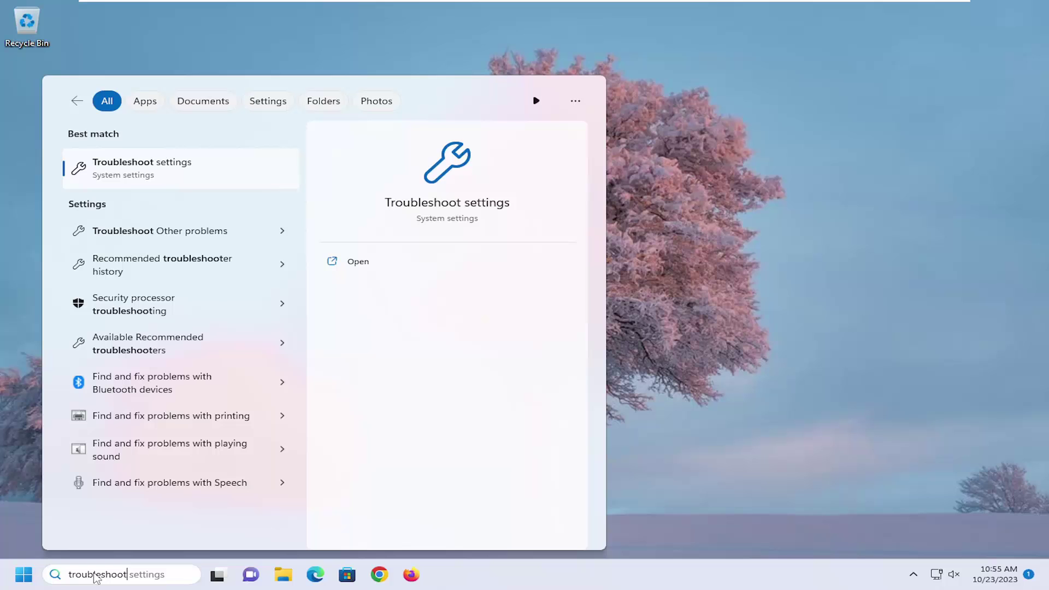
{"action": "left_click", "coordinate": [178, 164]}
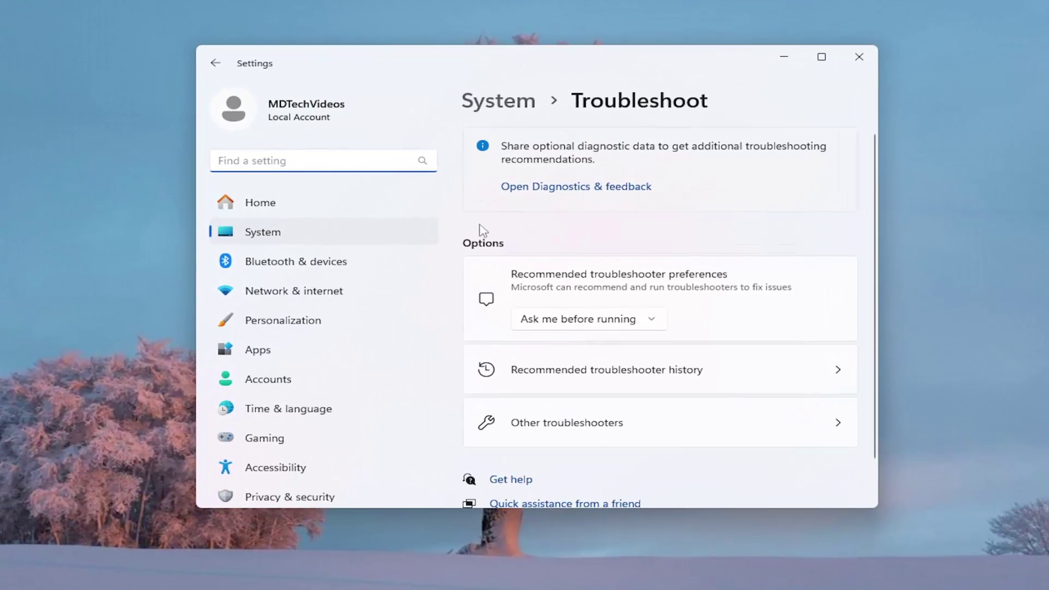
- Run the Windows Update troubleshooter under Other troubleshooters and close its results
{"action": "left_click", "coordinate": [580, 430]}
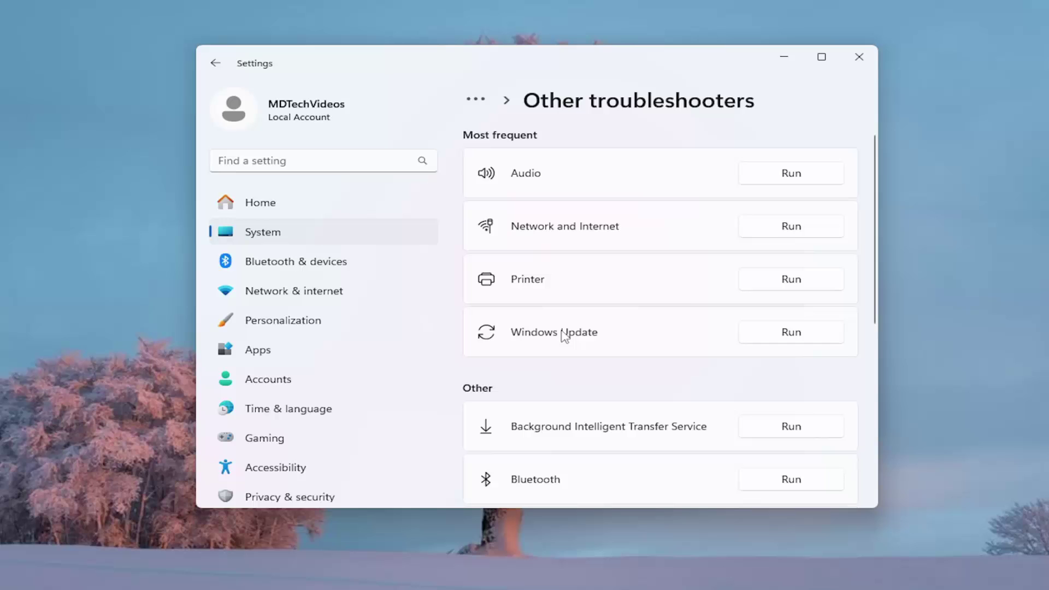
{"action": "left_click", "coordinate": [790, 333]}
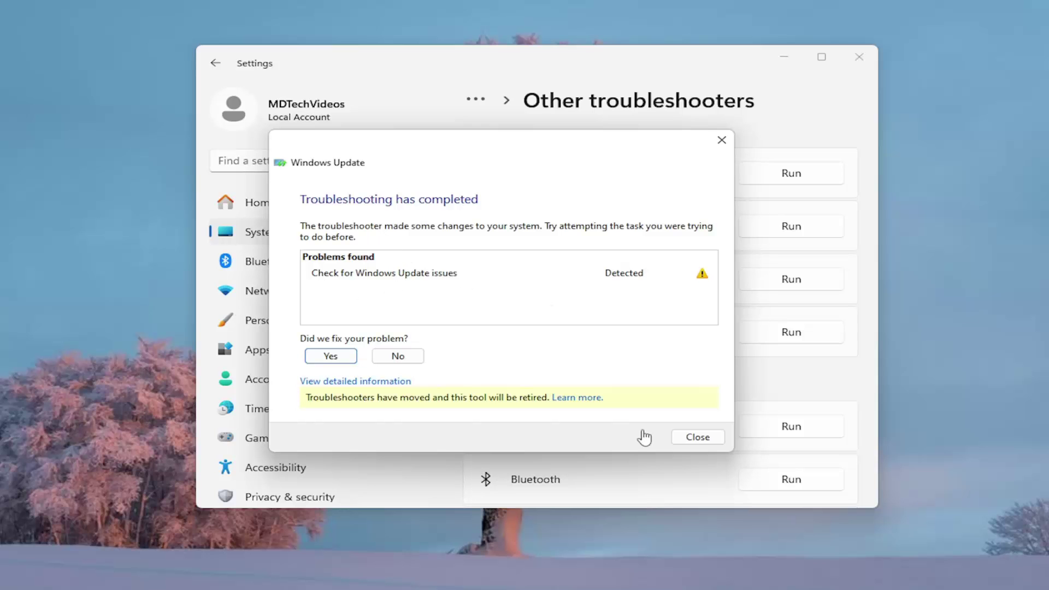
{"action": "left_click", "coordinate": [697, 437]}
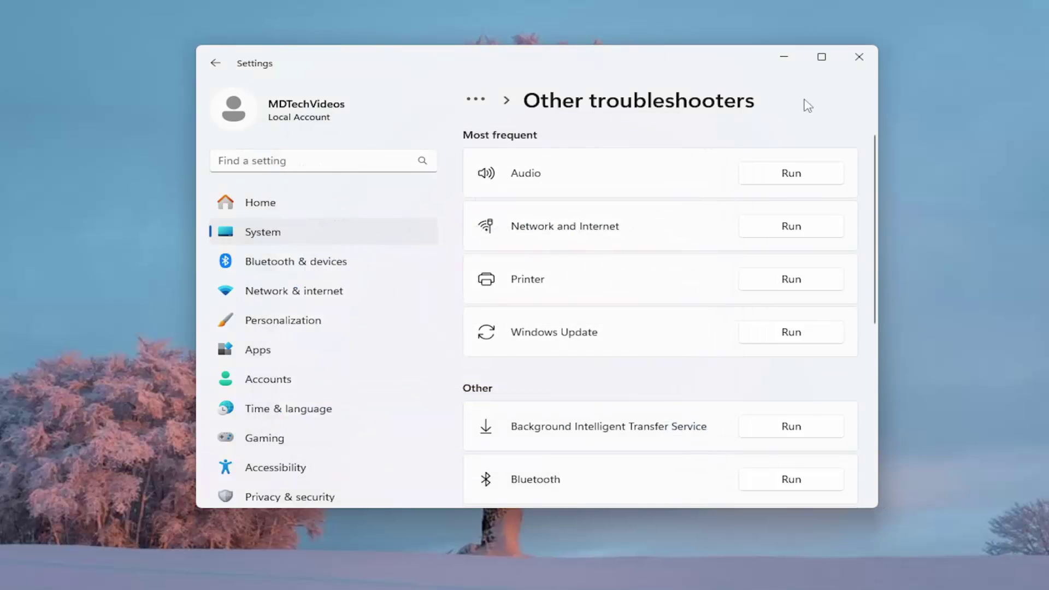
- Close Settings, search 'cmd' and run Command Prompt as administrator
{"action": "left_click", "coordinate": [861, 58]}
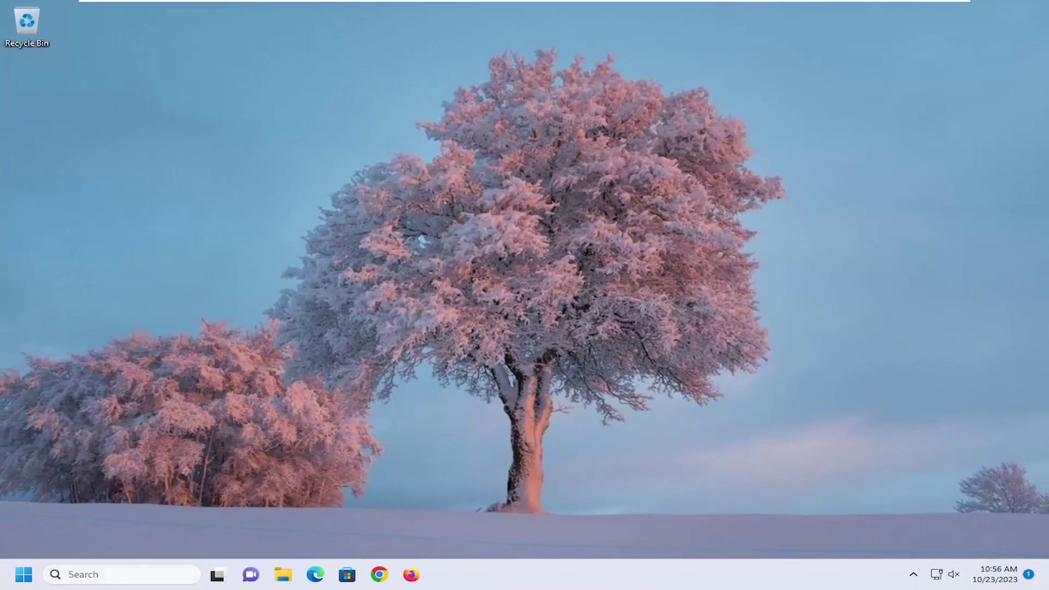
{"action": "left_click", "coordinate": [122, 580]}
{"action": "type", "text": "cmd"}
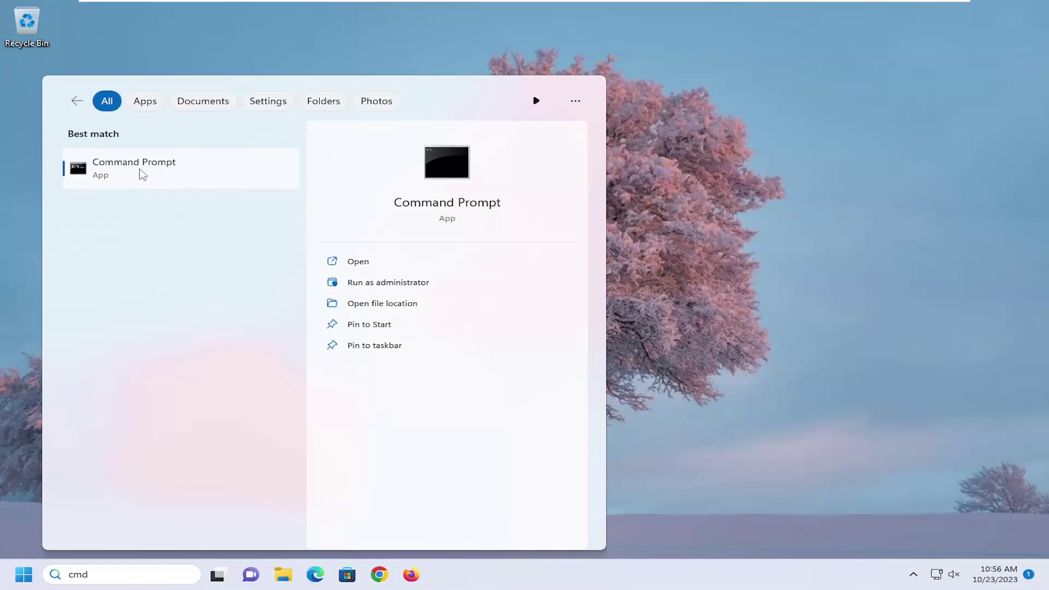
{"action": "right_click", "coordinate": [143, 173]}
{"action": "left_click", "coordinate": [191, 186]}
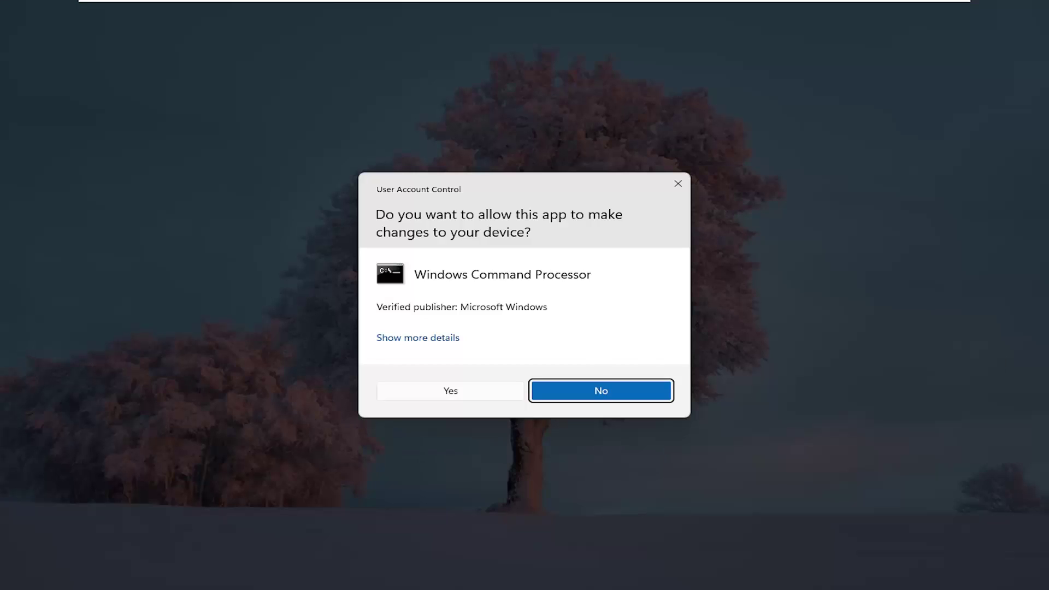
- Confirm the UAC prompt, then paste and run 'sfc /scannow' in the elevated Command Prompt
{"action": "left_click", "coordinate": [440, 391]}
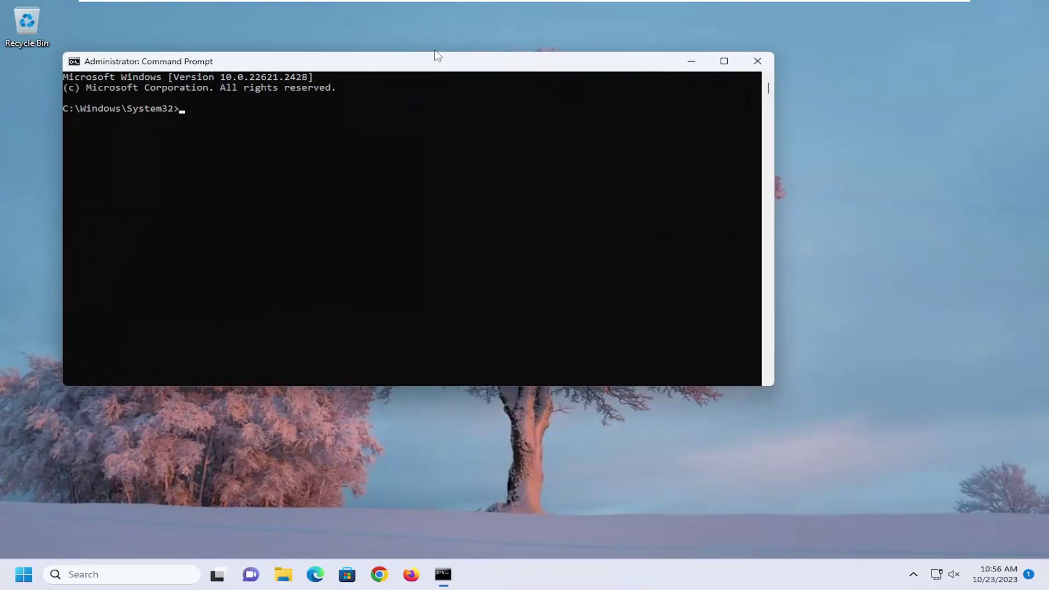
{"action": "left_click_drag", "start_coordinate": [437, 56], "coordinate": [501, 89]}
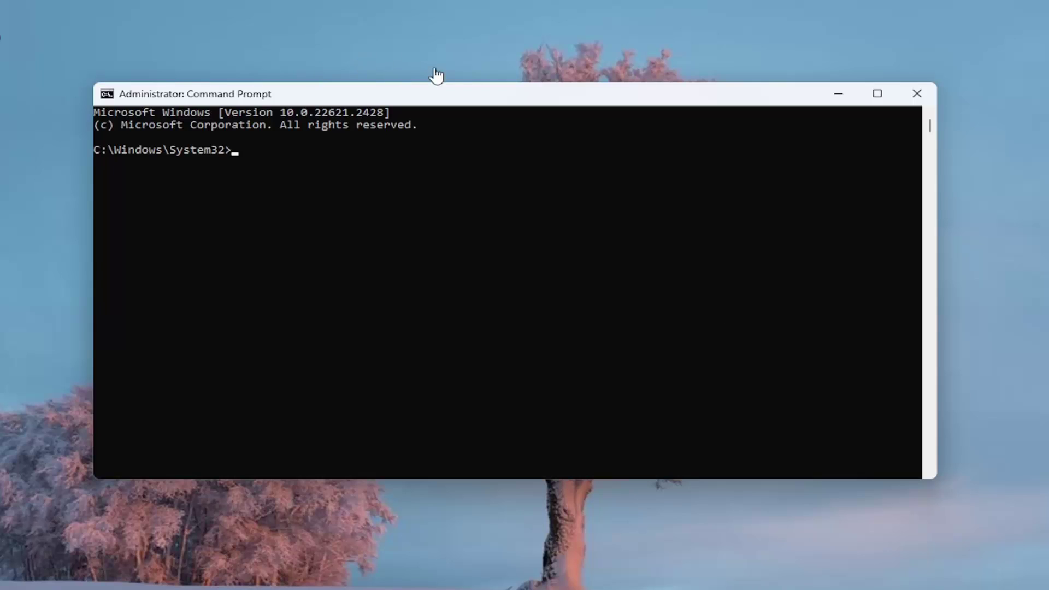
{"action": "right_click", "coordinate": [474, 96]}
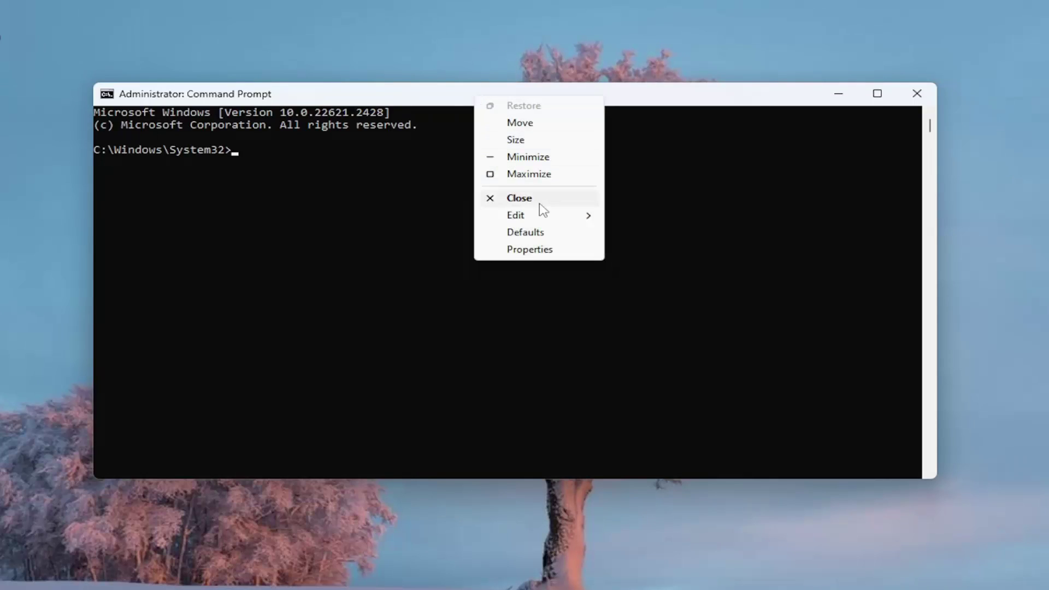
{"action": "mouse_move", "coordinate": [525, 215]}
{"action": "left_click", "coordinate": [684, 250]}
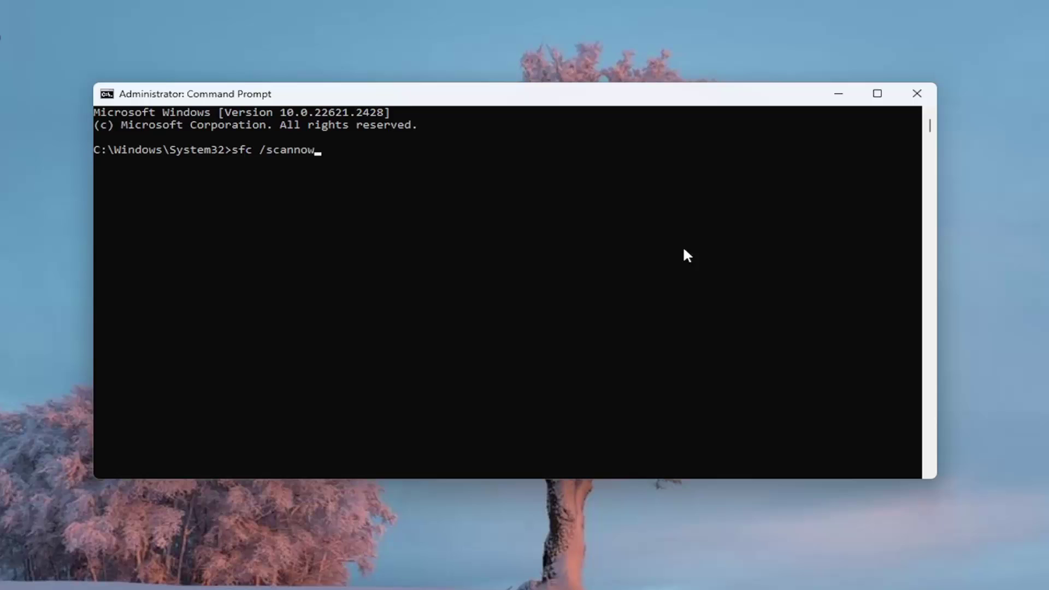
{"action": "key", "text": "Return"}
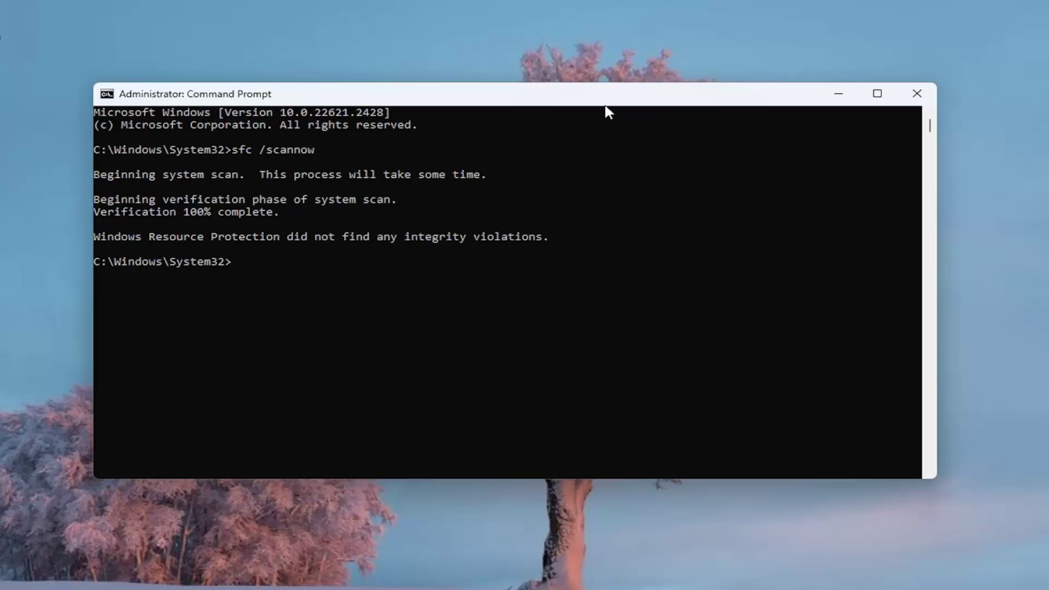
- Paste and run 'Dism /Online /Cleanup-Image /RestoreHealth'
{"action": "right_click", "coordinate": [534, 97]}
{"action": "left_click", "coordinate": [693, 244]}
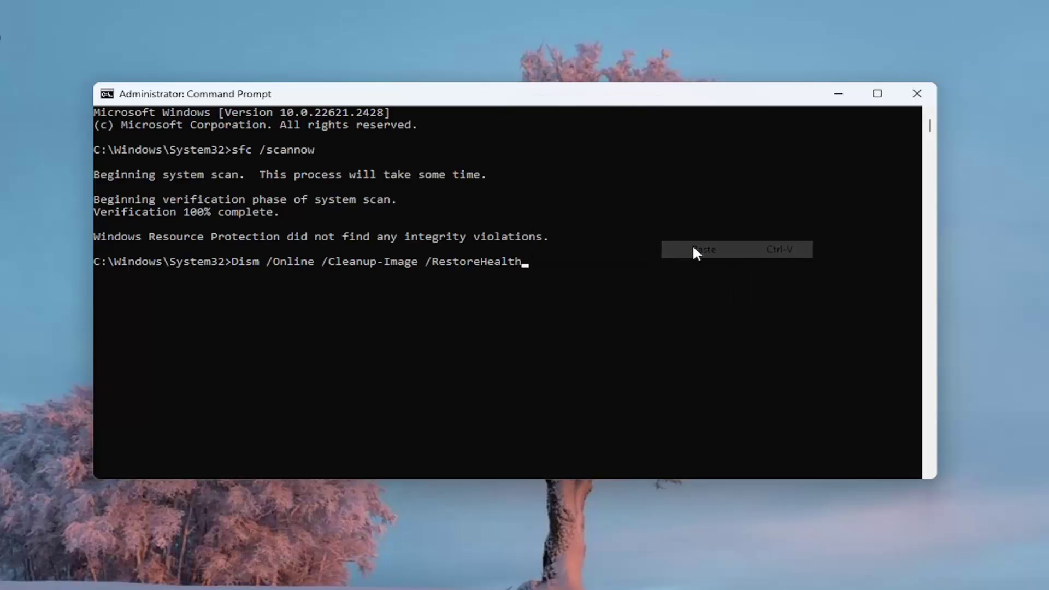
{"action": "key", "text": "Return"}
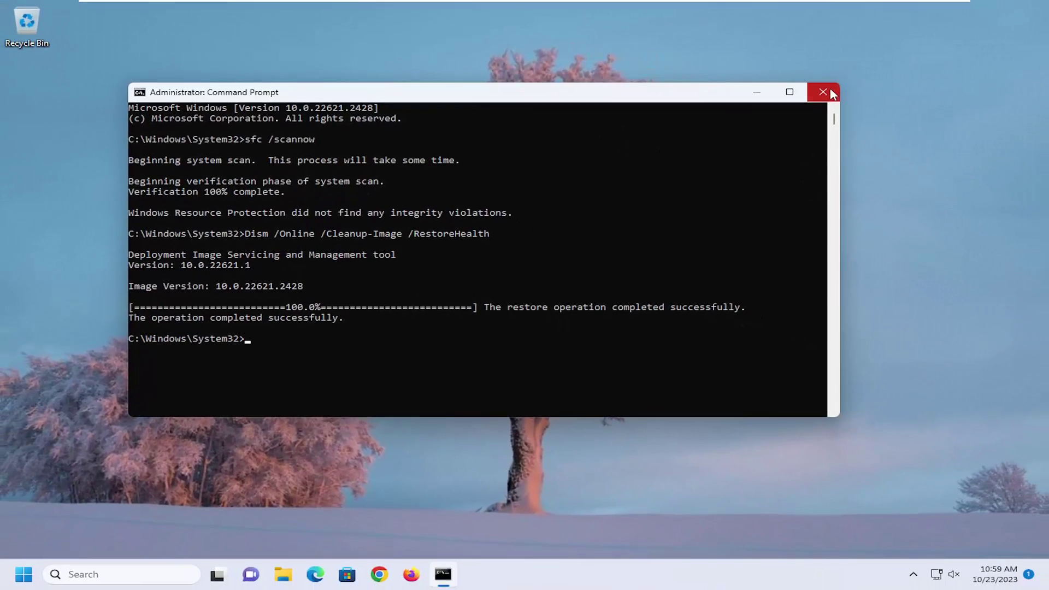
- Close Command Prompt and bring up the Start button's quick link menu
{"action": "left_click", "coordinate": [886, 93]}
{"action": "right_click", "coordinate": [16, 574]}
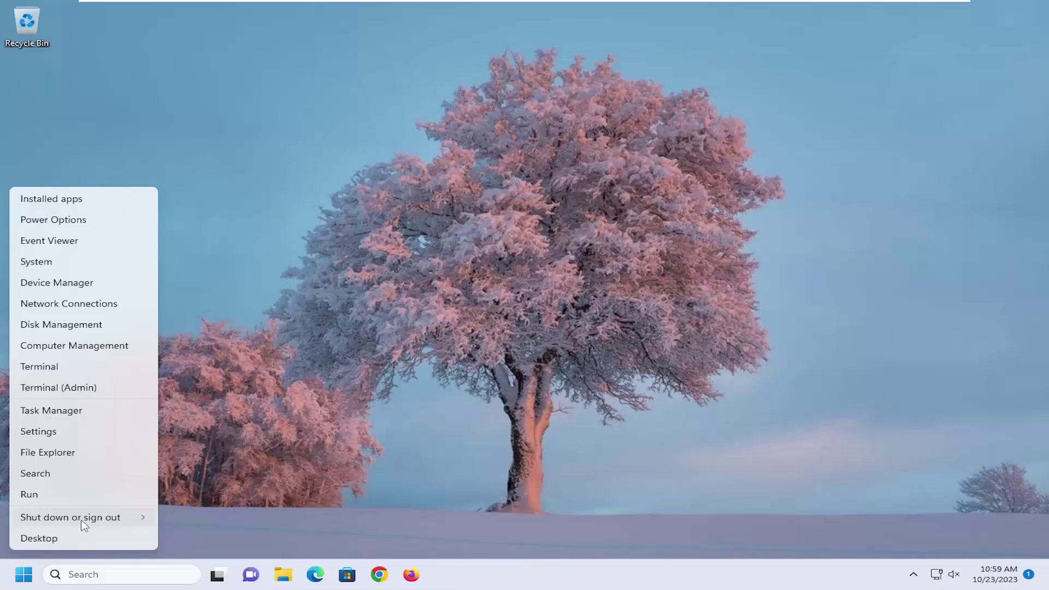